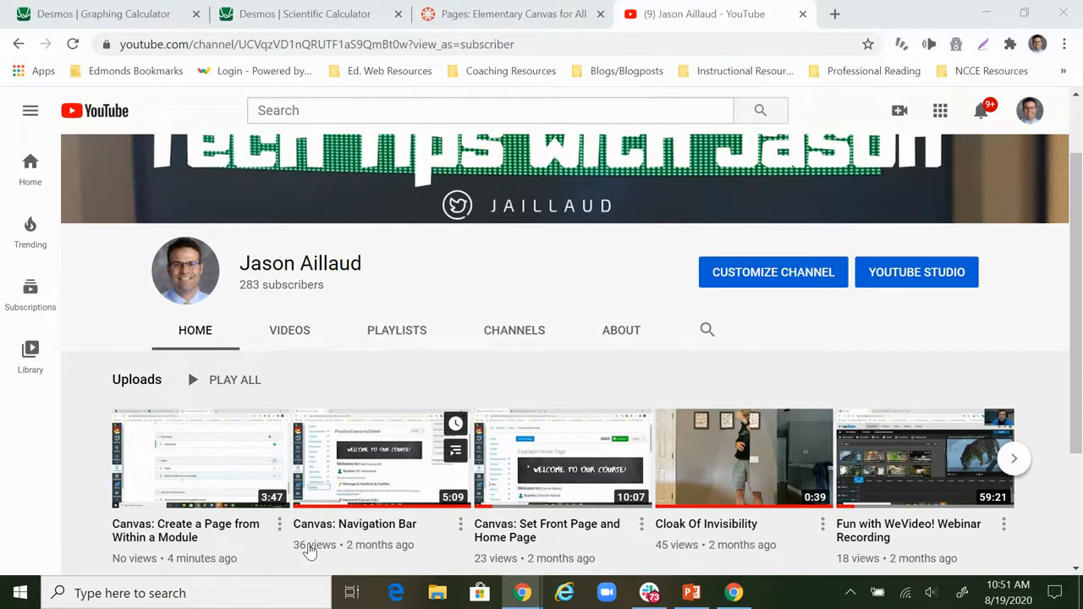
# Copy the short share link of the 'Canvas: Create a Page from Within a Module' YouTube video
pyautogui.click(169, 541)
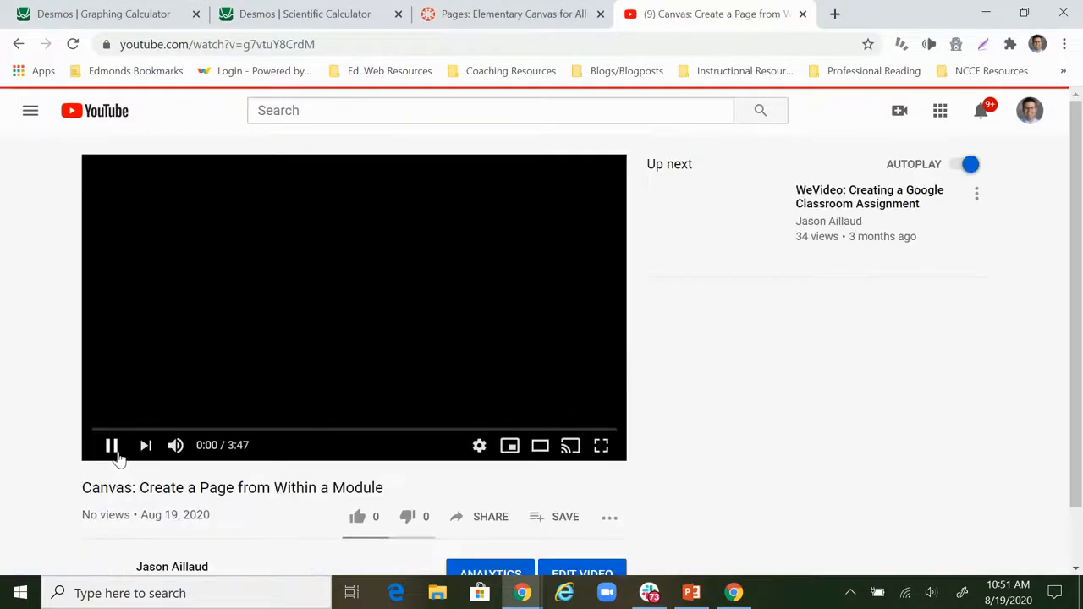
pyautogui.click(114, 449)
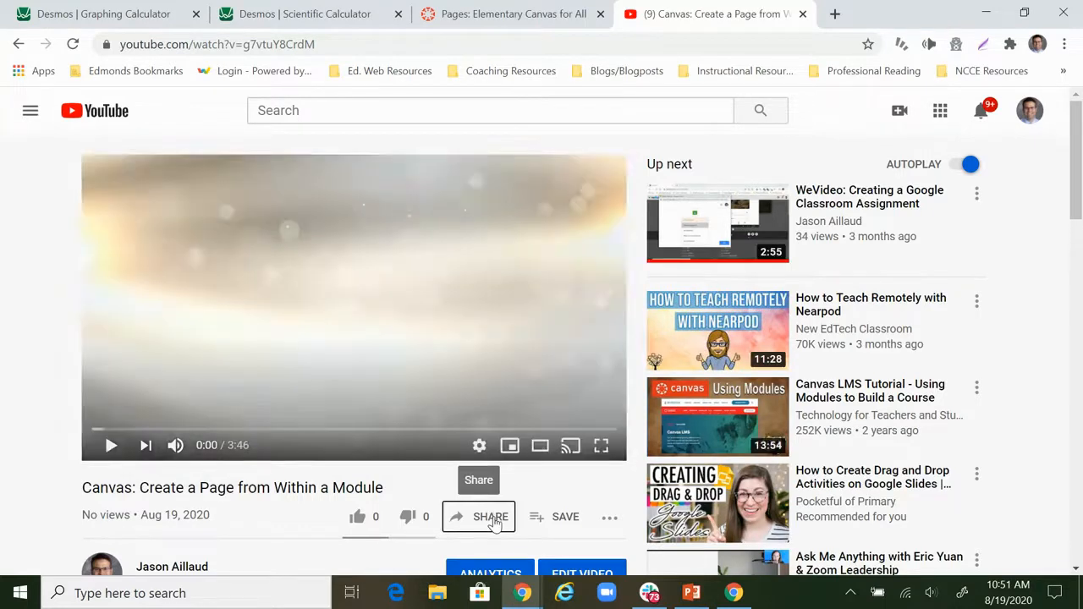
pyautogui.click(495, 525)
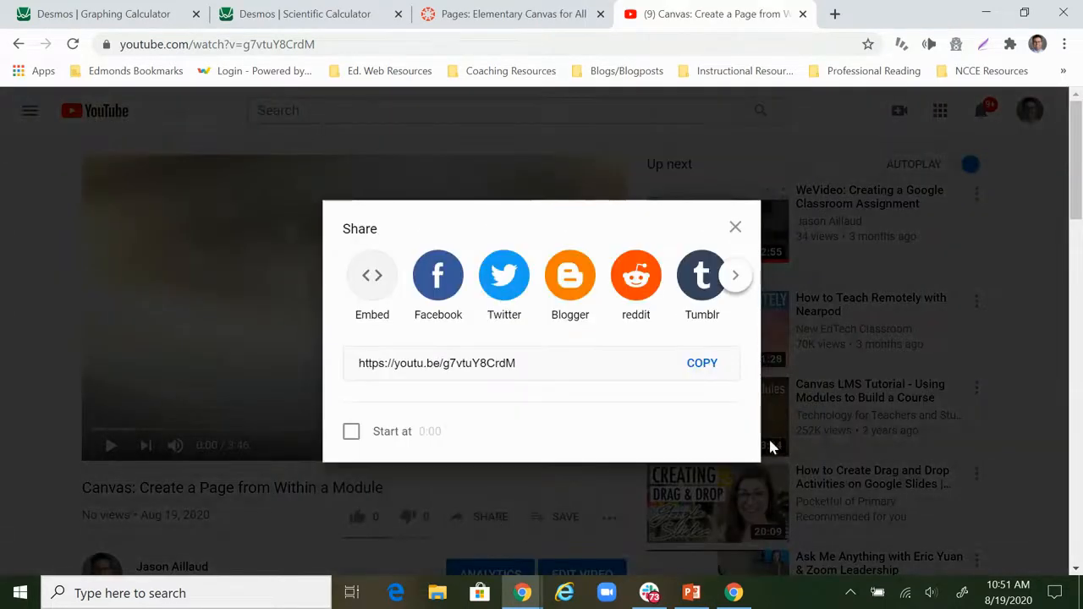
pyautogui.click(701, 365)
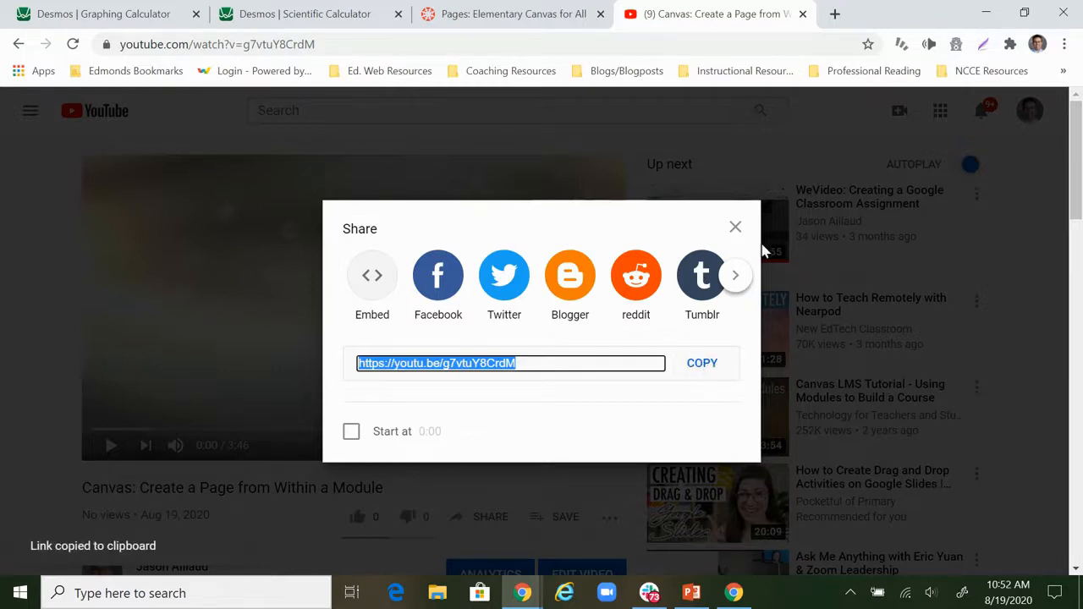
pyautogui.press('Escape')
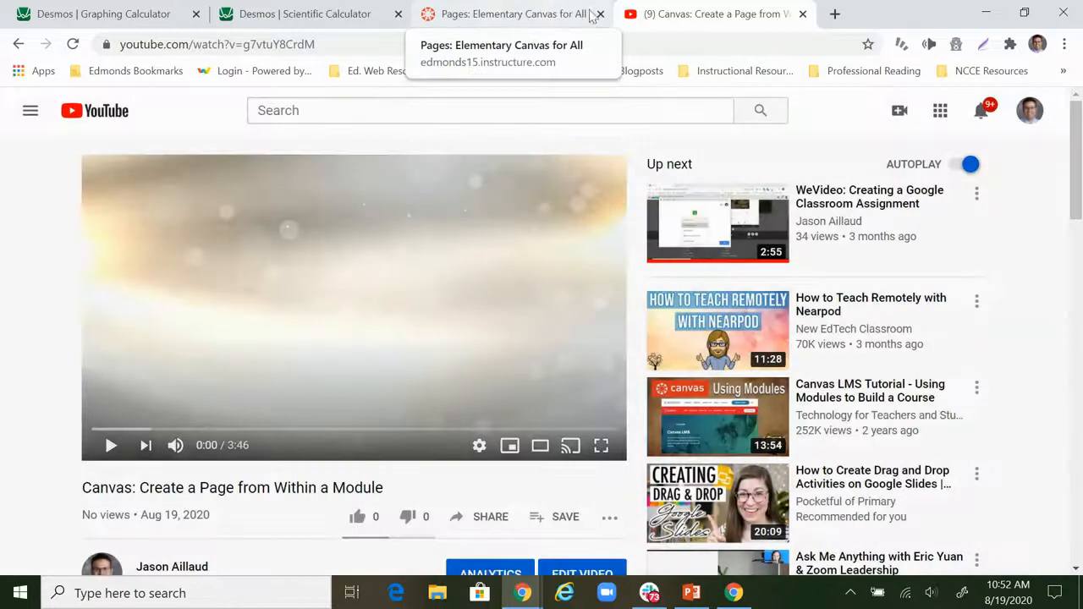
# Return to the Canvas Pages editor and reveal the extra editor toolbar options
pyautogui.click(488, 20)
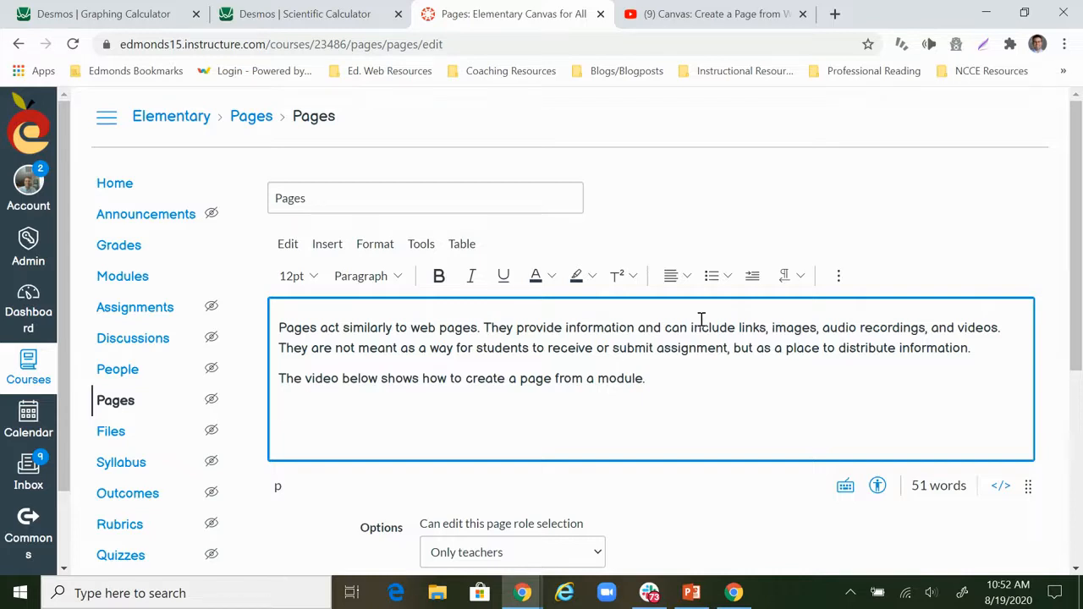
pyautogui.click(838, 278)
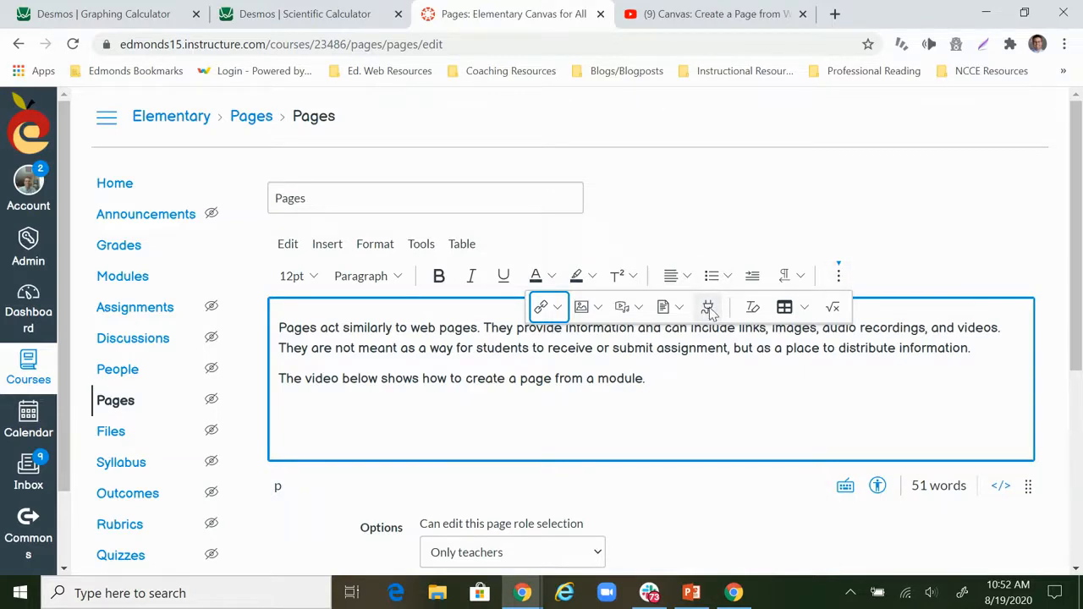
# Launch the YouTube app from the Select App list of embeddable external tools
pyautogui.click(709, 311)
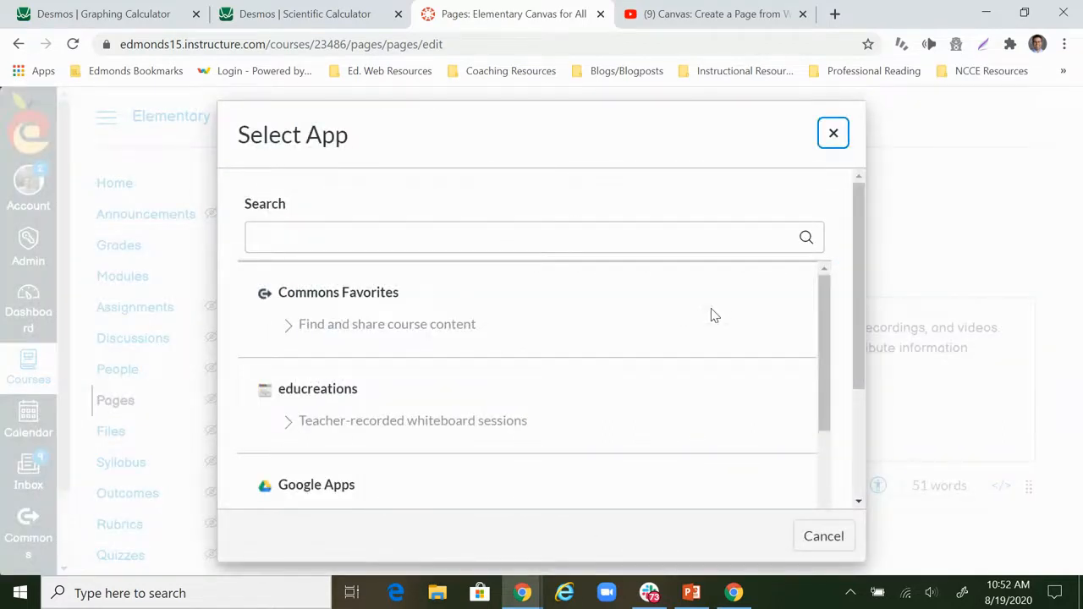
pyautogui.scroll(-1, 692, 327)
pyautogui.scroll(-1, 669, 358)
pyautogui.scroll(-1, 670, 358)
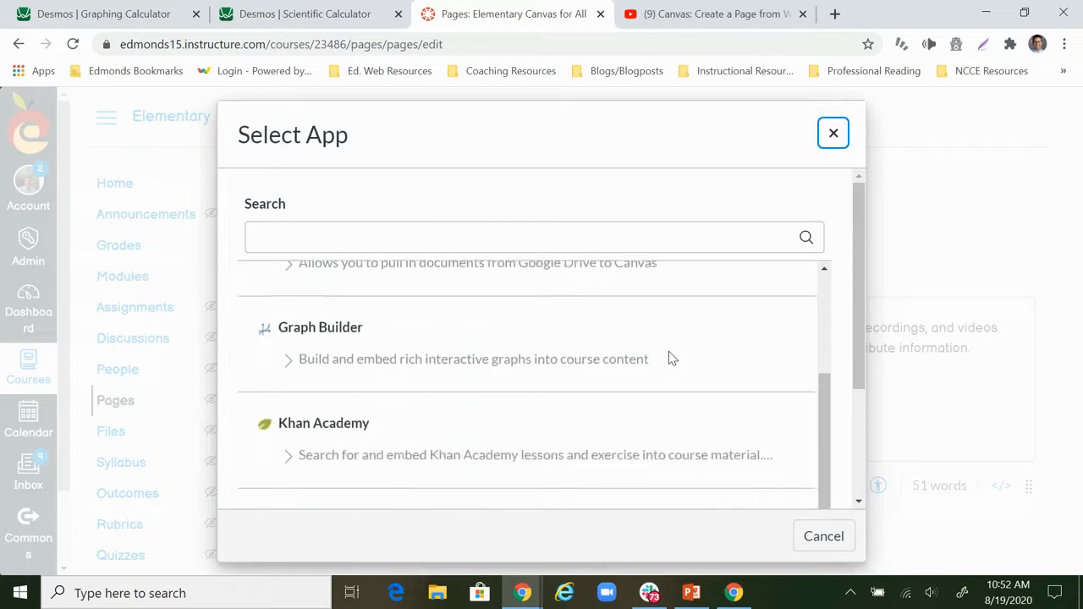
pyautogui.scroll(-3, 669, 358)
pyautogui.scroll(-1, 669, 356)
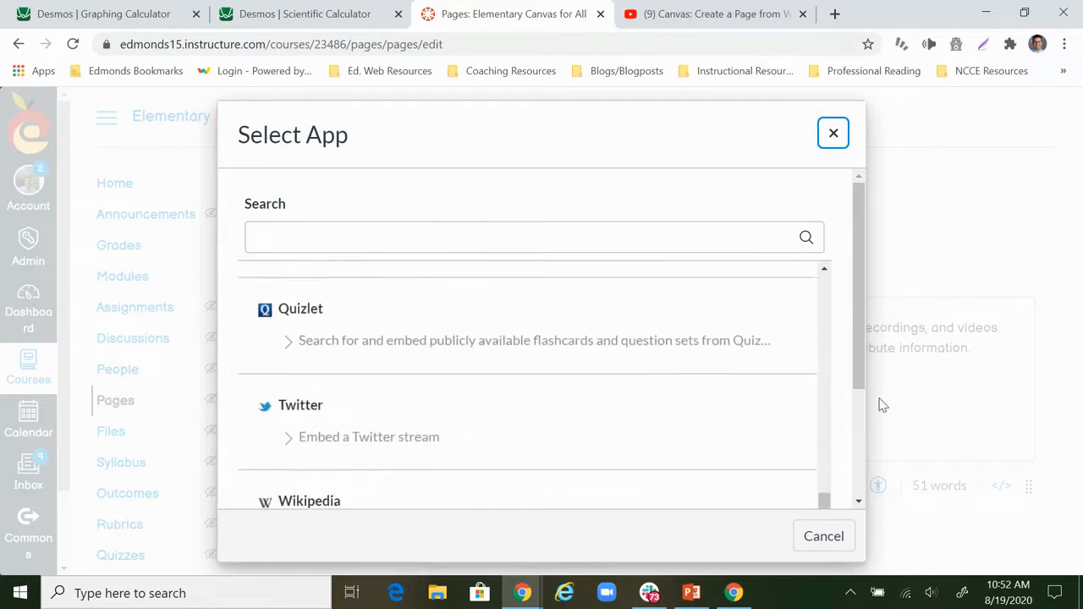
pyautogui.scroll(-2, 841, 412)
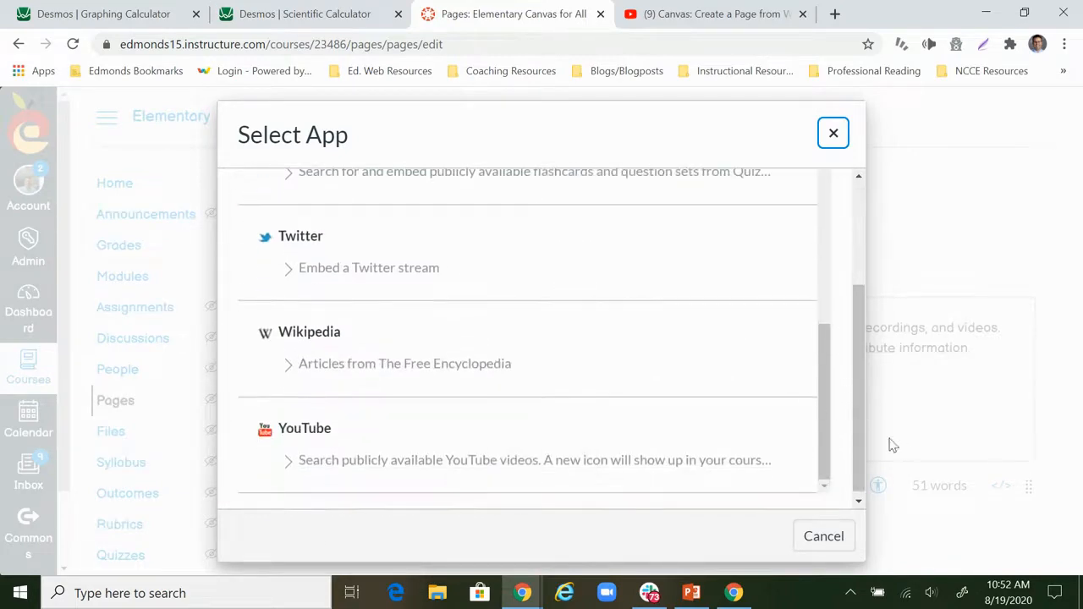
pyautogui.click(365, 458)
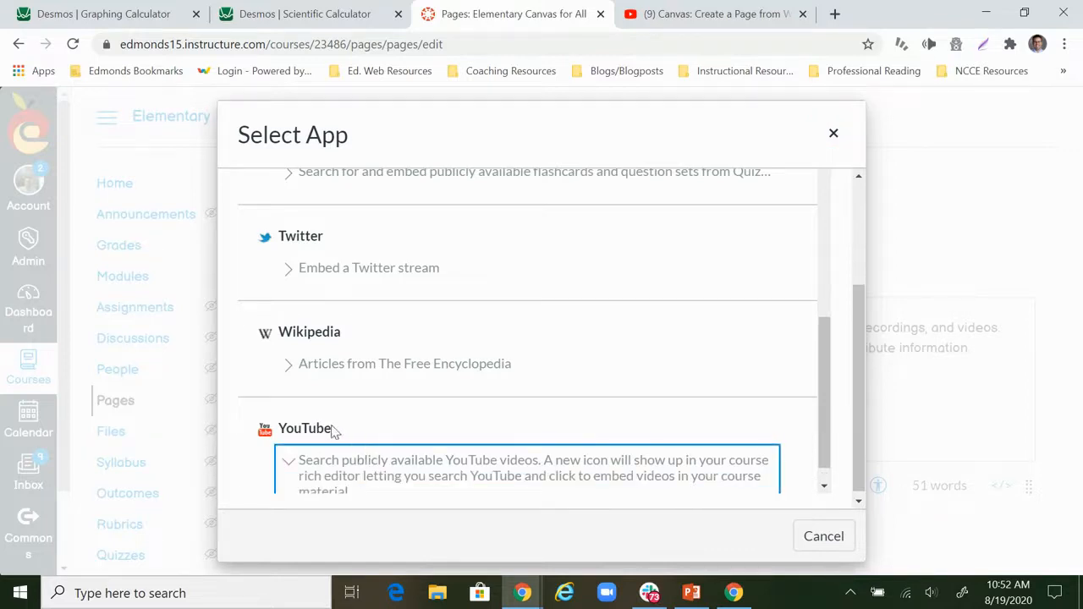
pyautogui.doubleClick(380, 447)
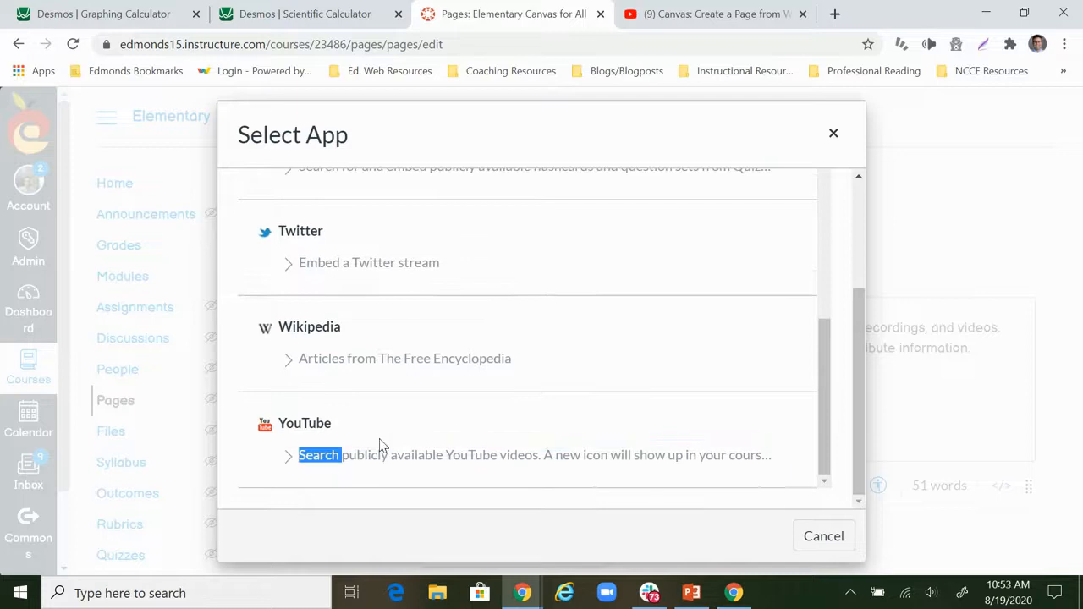
pyautogui.click(337, 429)
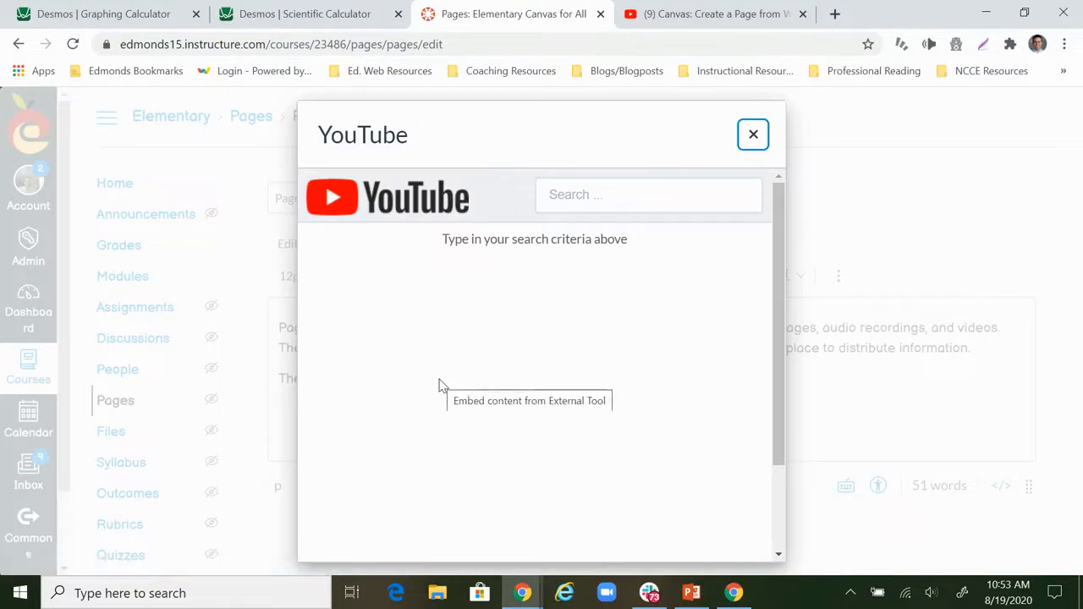
# Paste the copied link into the YouTube search and embed the found module video
pyautogui.click(554, 196)
pyautogui.rightClick(554, 197)
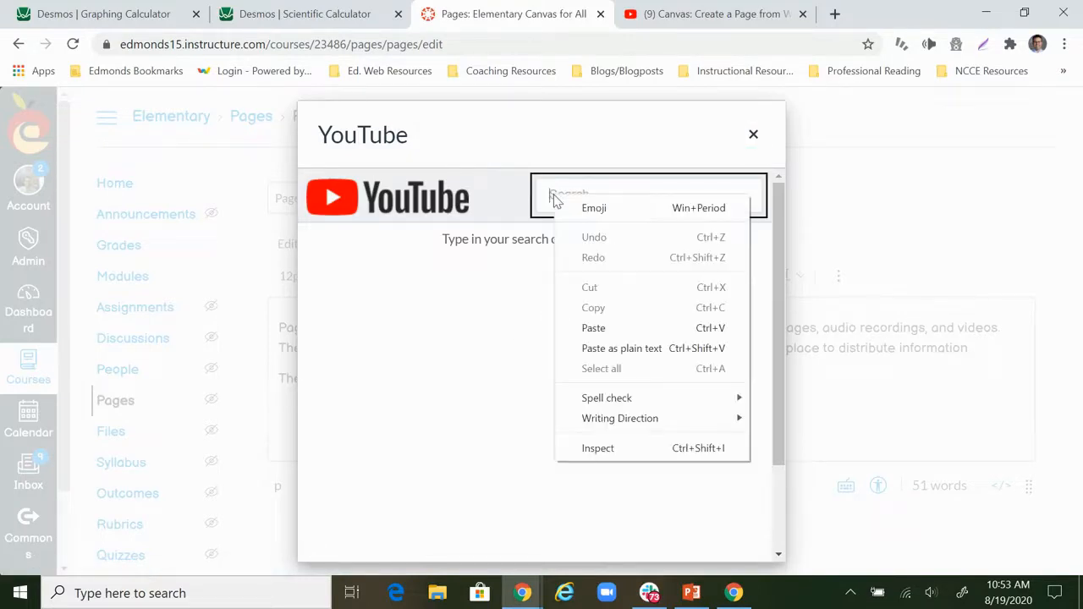
pyautogui.click(609, 330)
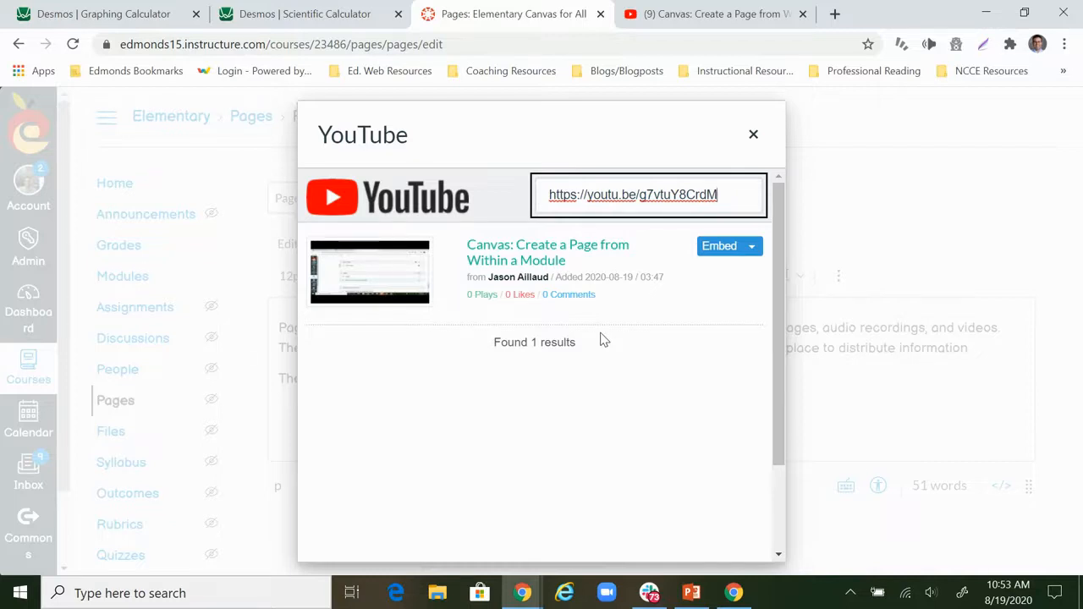
pyautogui.click(716, 253)
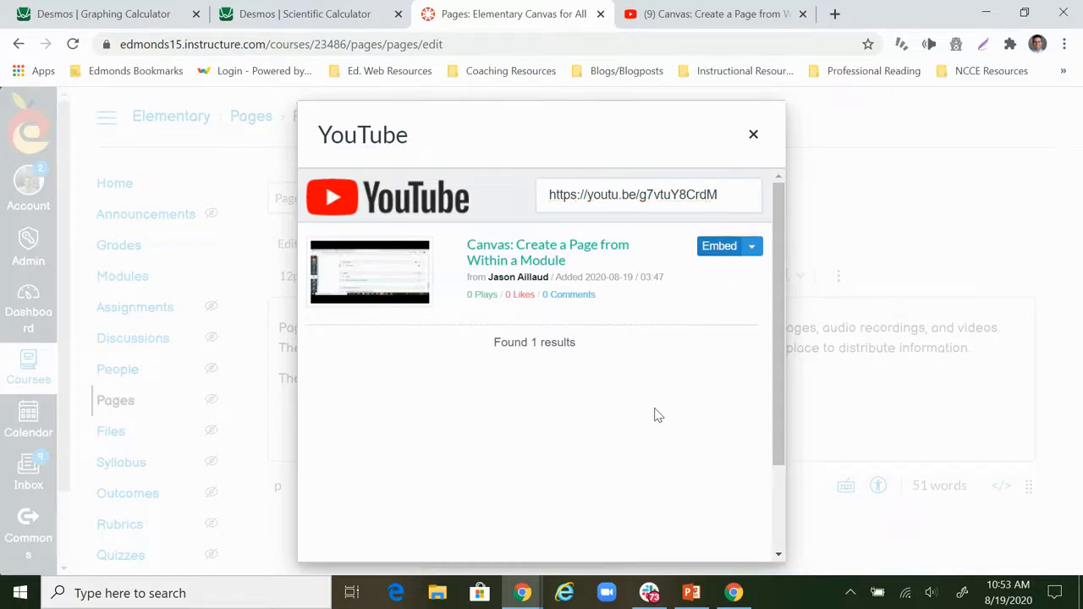
pyautogui.scroll(-2, 654, 414)
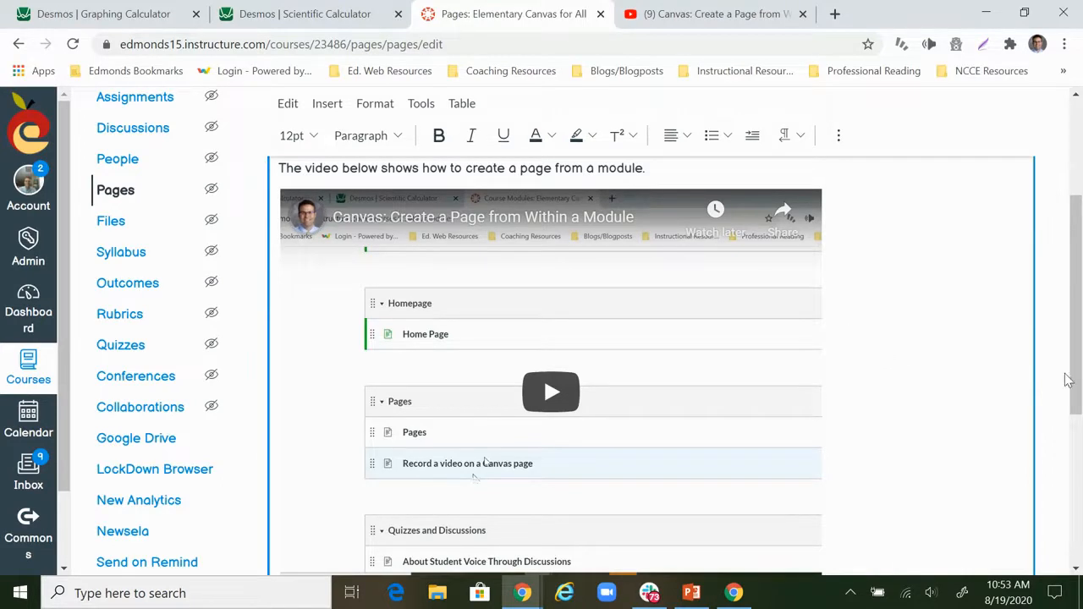
pyautogui.scroll(-4, 995, 378)
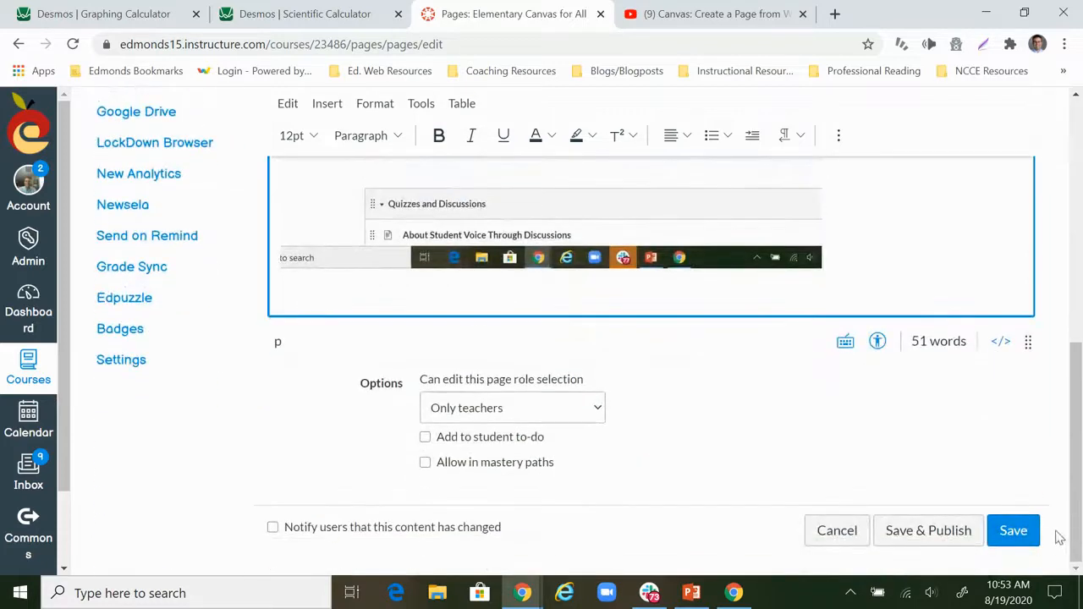
# Save the Pages page with the embedded video beneath the explanatory text
pyautogui.click(1020, 533)
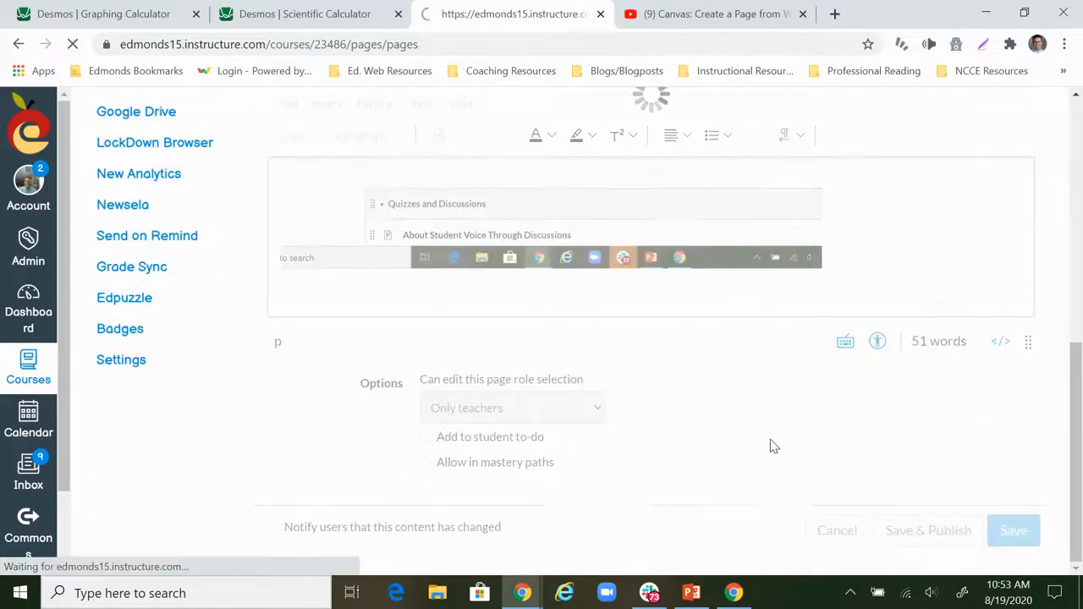